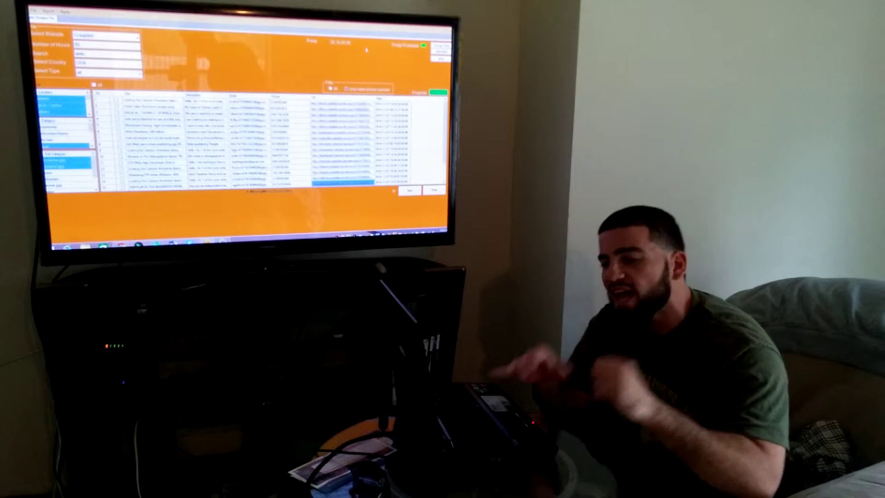
key(super+c)
key(Escape)
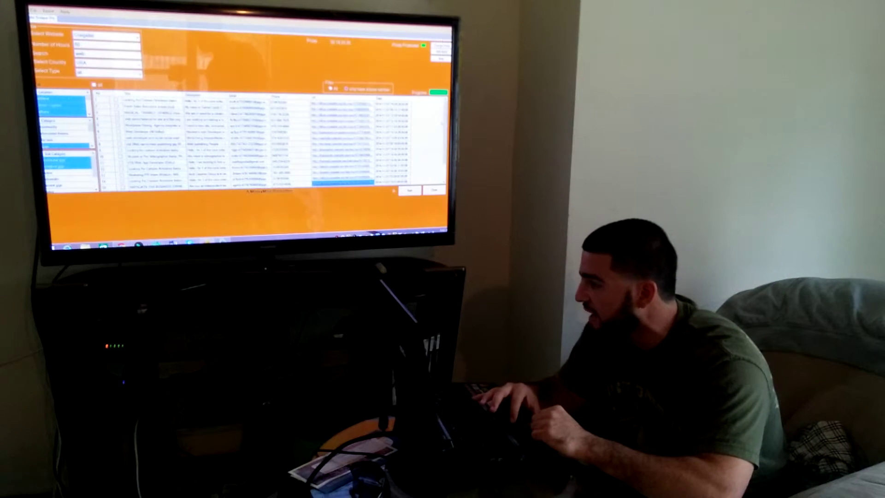